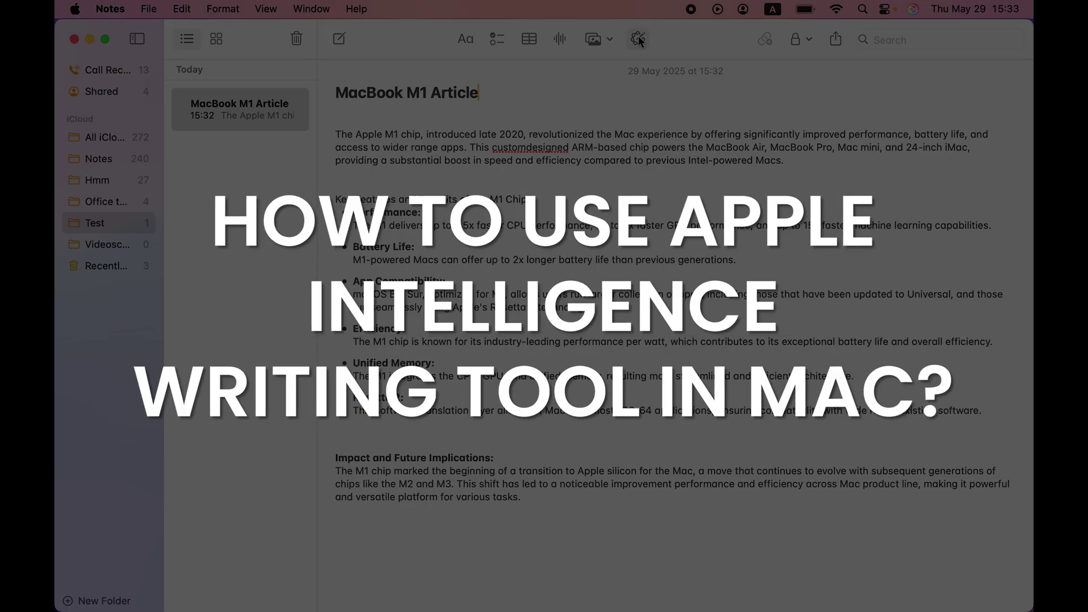
# Step: Open and dismiss Writing Tools, hide Notes, and close the settings window
pyautogui.click(639, 39)
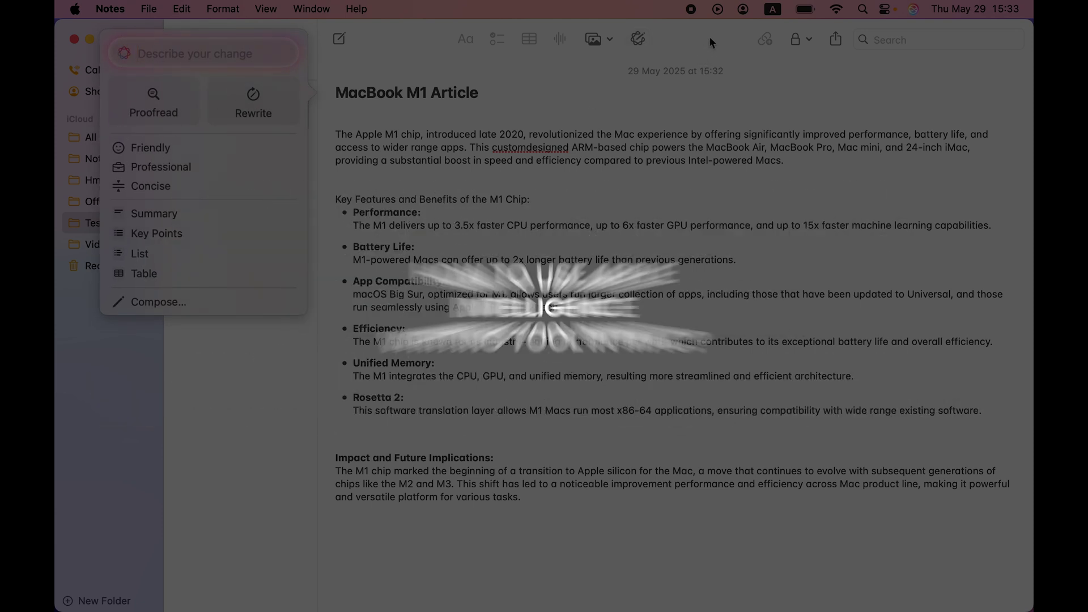
pyautogui.press('Escape')
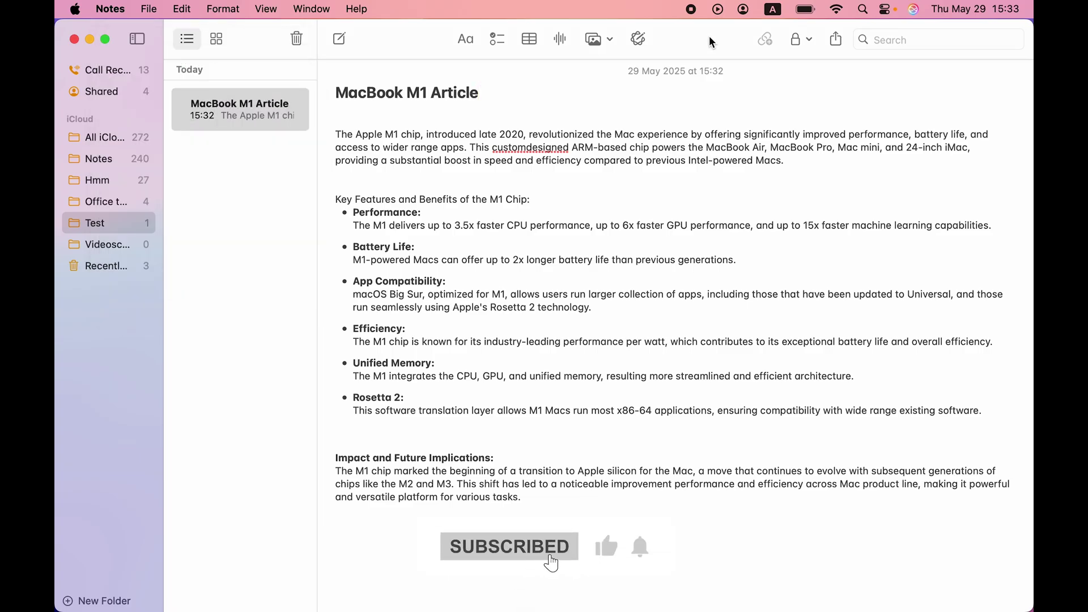
pyautogui.press('super+q')
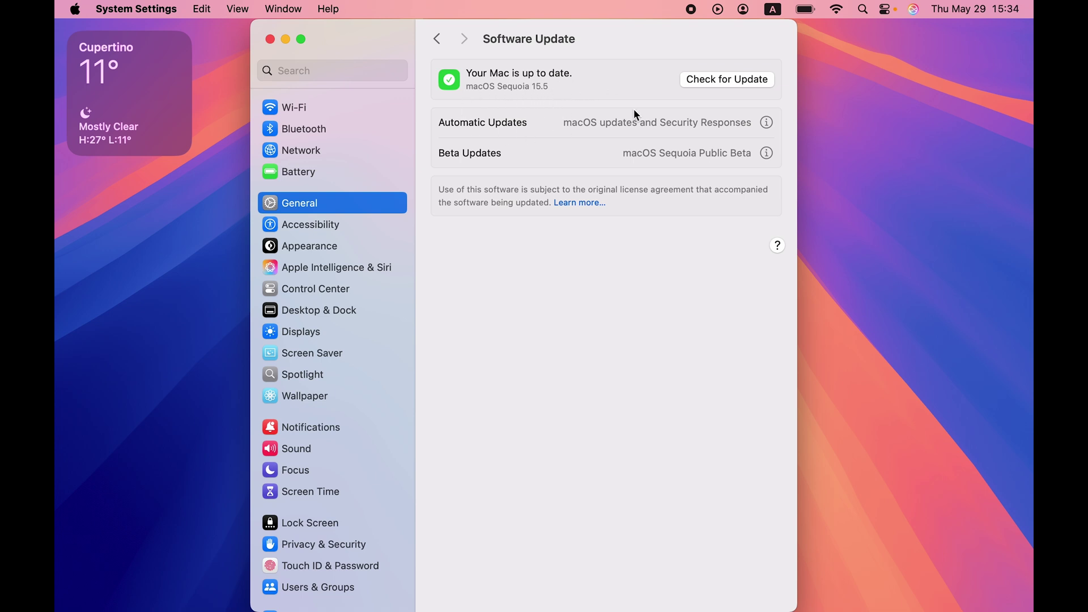
pyautogui.press('super+q')
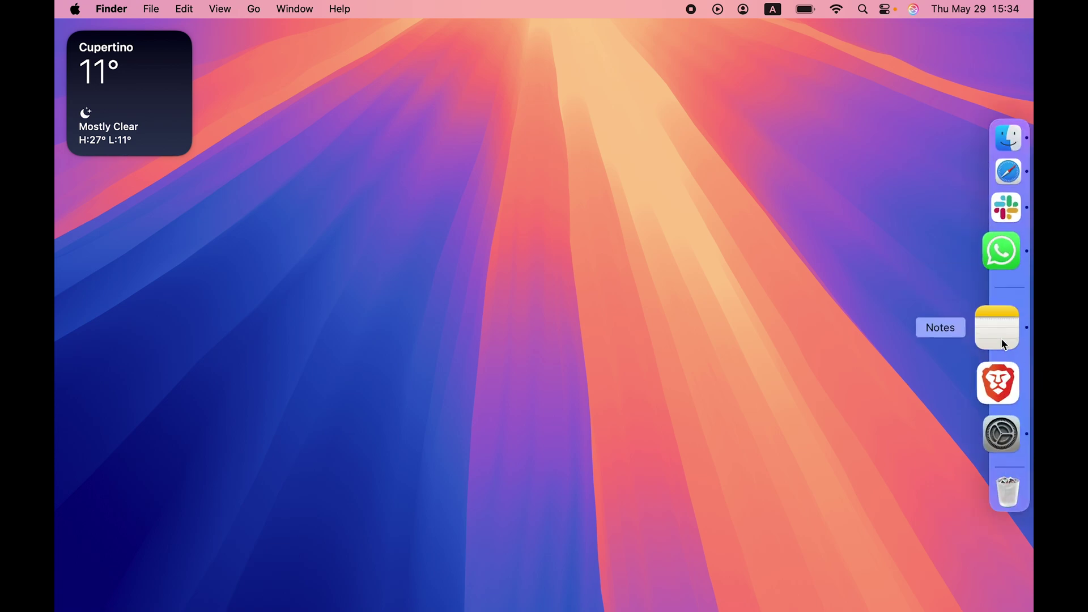
# Step: Return to the MacBook M1 Article note, select its whole body, and open Writing Tools
pyautogui.click(1001, 338)
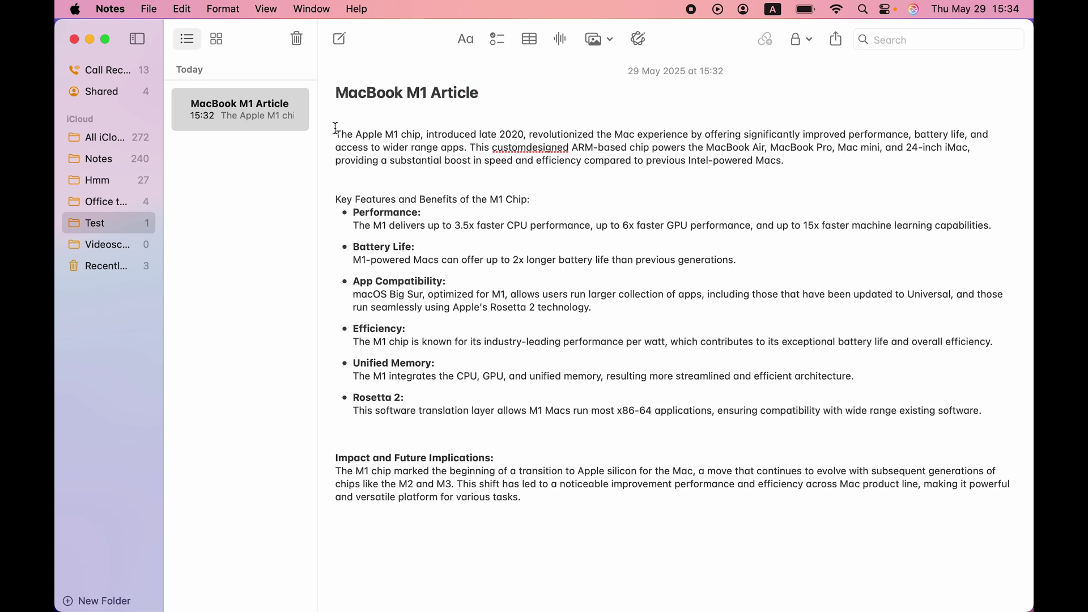
pyautogui.moveTo(336, 129); pyautogui.dragTo(560, 493)
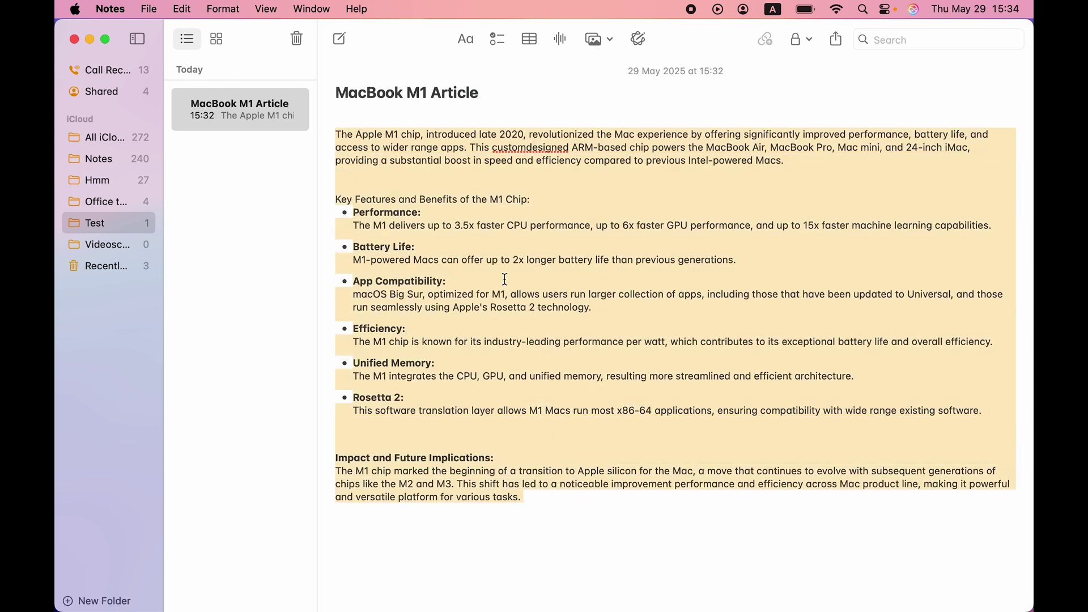
pyautogui.click(639, 39)
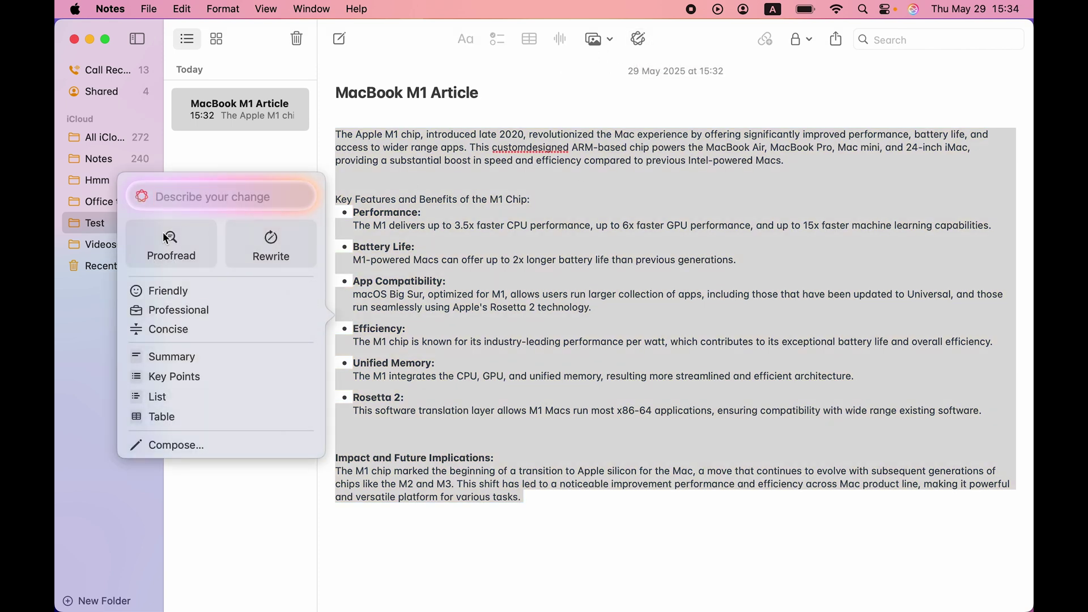
# Step: Proofread the article body, revert the 13 corrections, and deselect the text
pyautogui.click(175, 248)
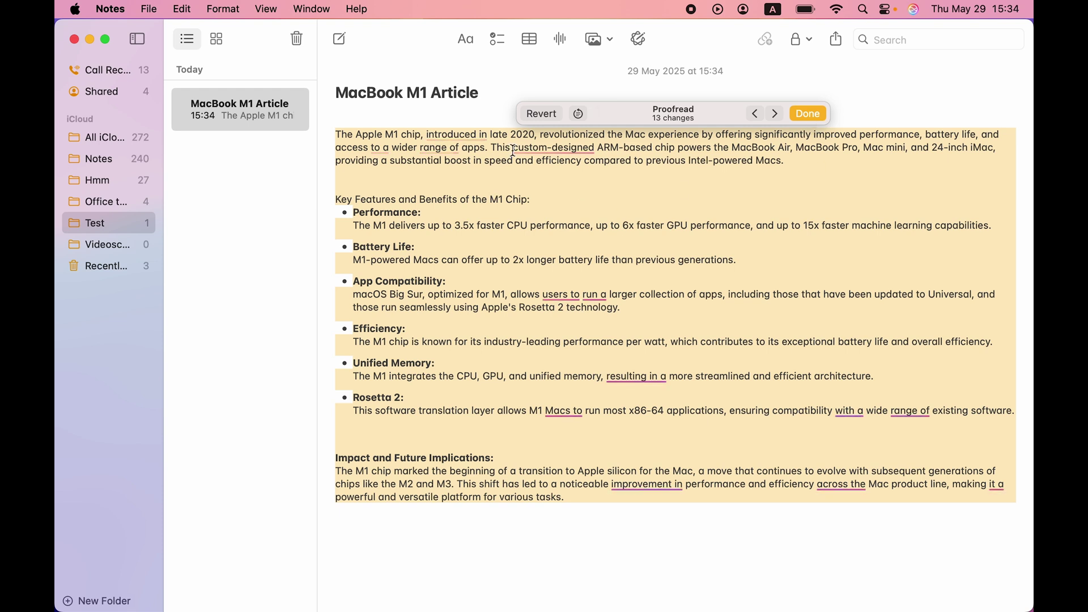
pyautogui.click(542, 114)
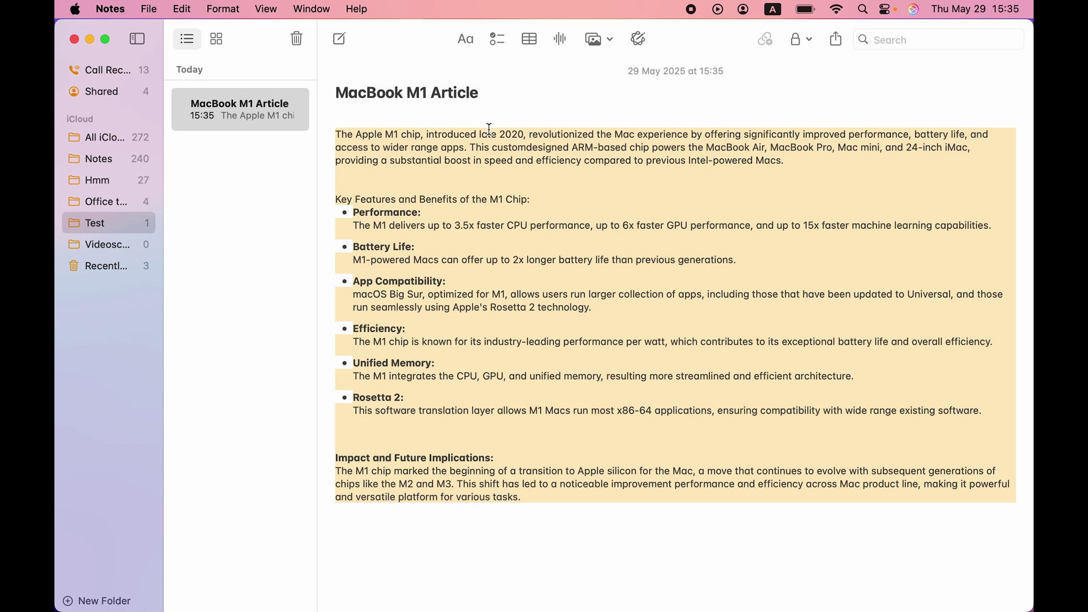
pyautogui.click(540, 499)
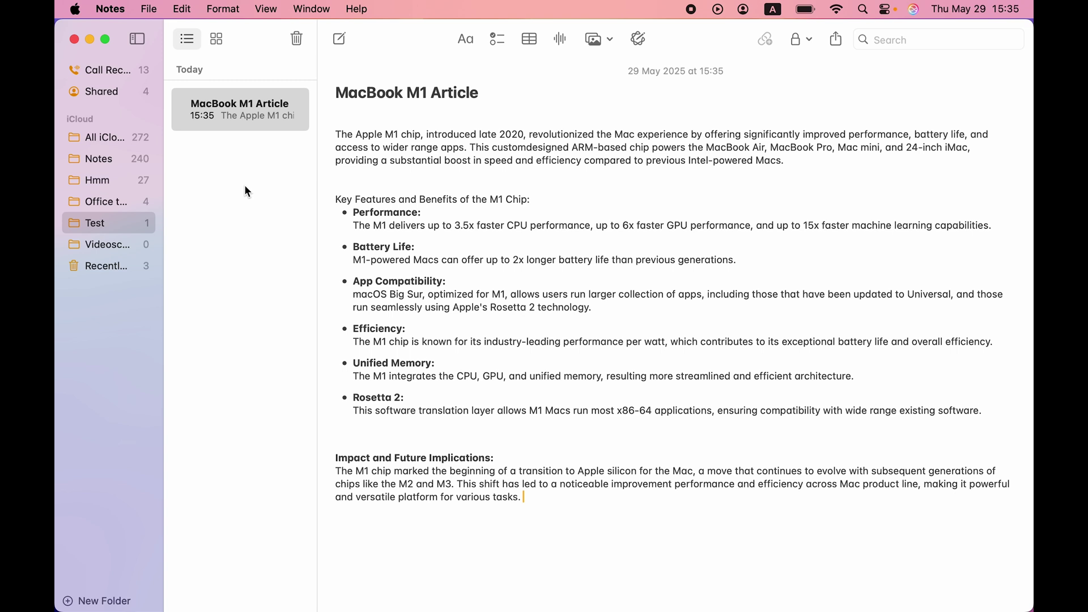
# Step: Preview a Concise rewrite of the selected article body, then revert to the original
pyautogui.moveTo(336, 135); pyautogui.dragTo(539, 500)
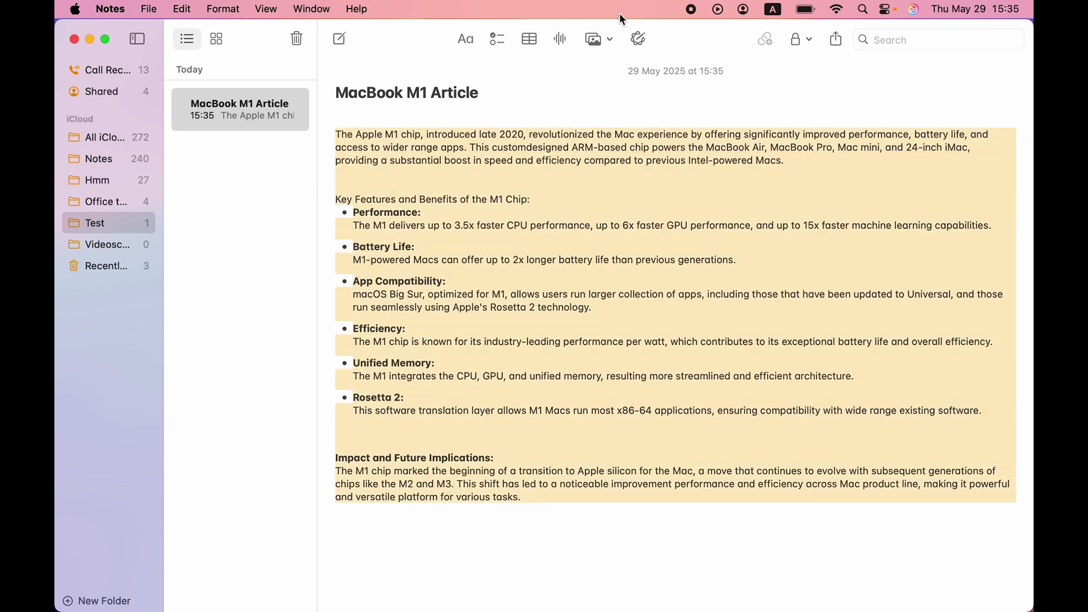
pyautogui.click(640, 41)
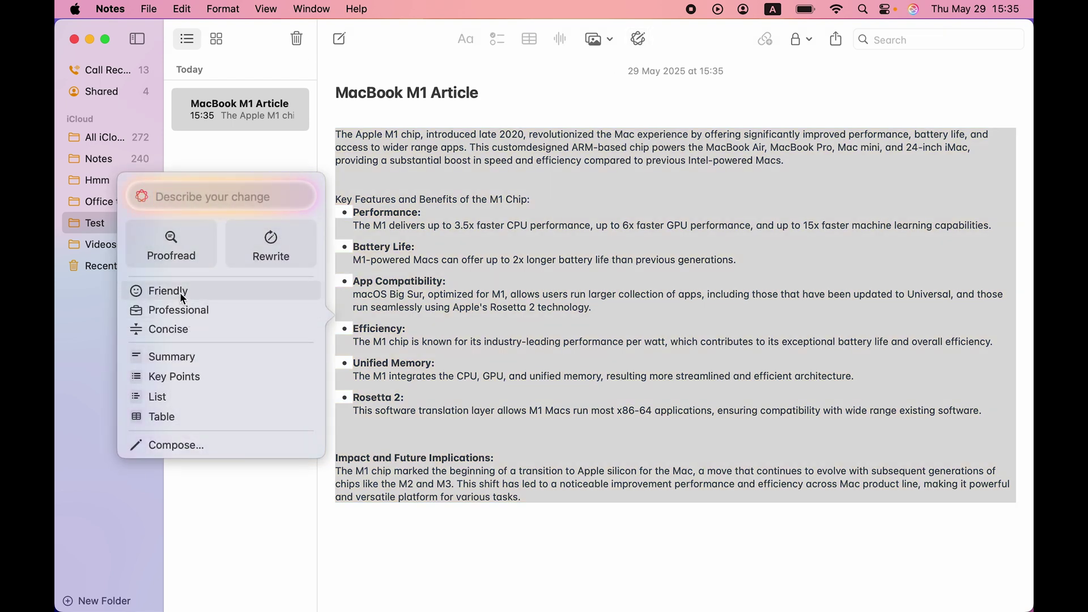
pyautogui.click(197, 325)
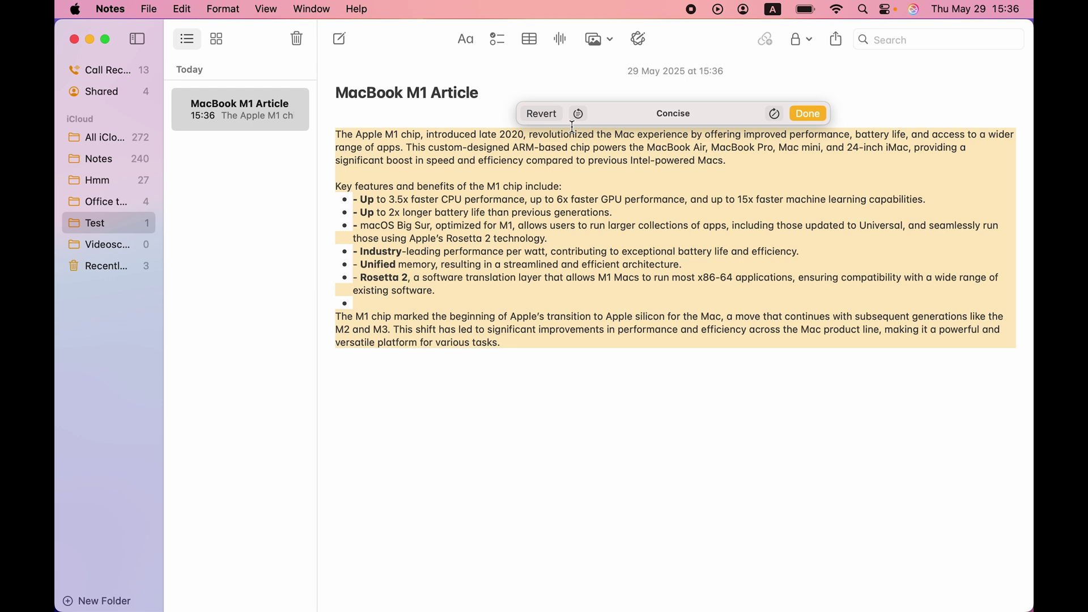
pyautogui.click(542, 113)
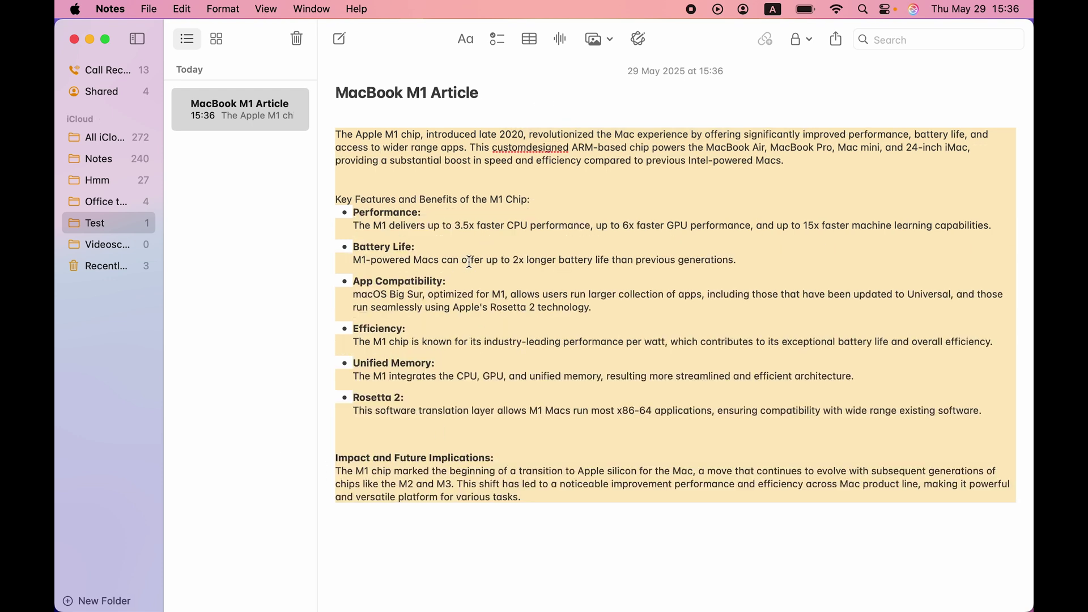
# Step: Rewrite the selected article in a Friendly tone, then revert to the original wording
pyautogui.click(641, 39)
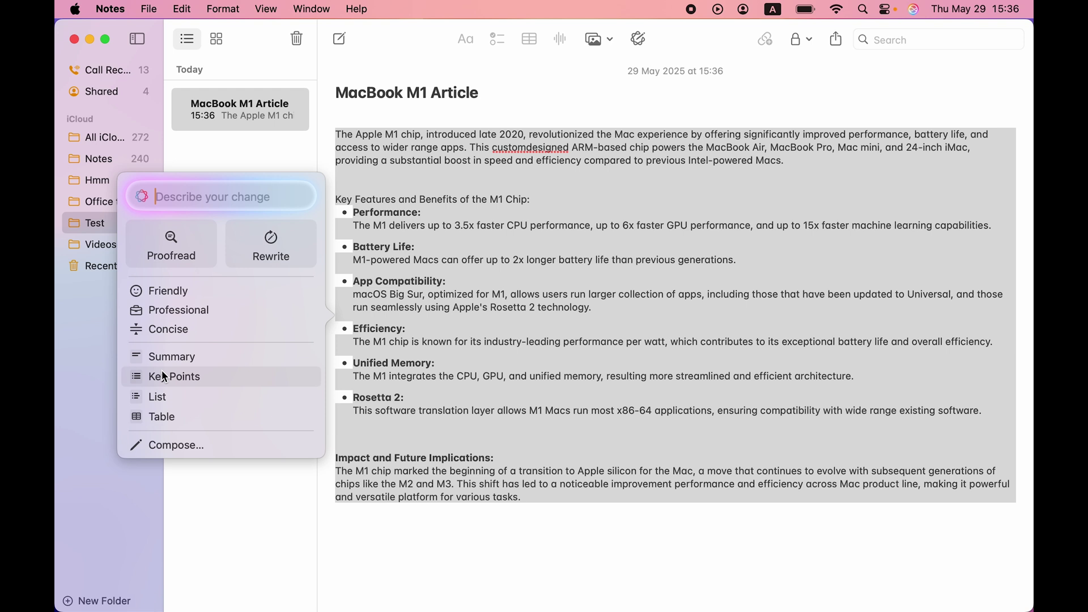
pyautogui.click(179, 294)
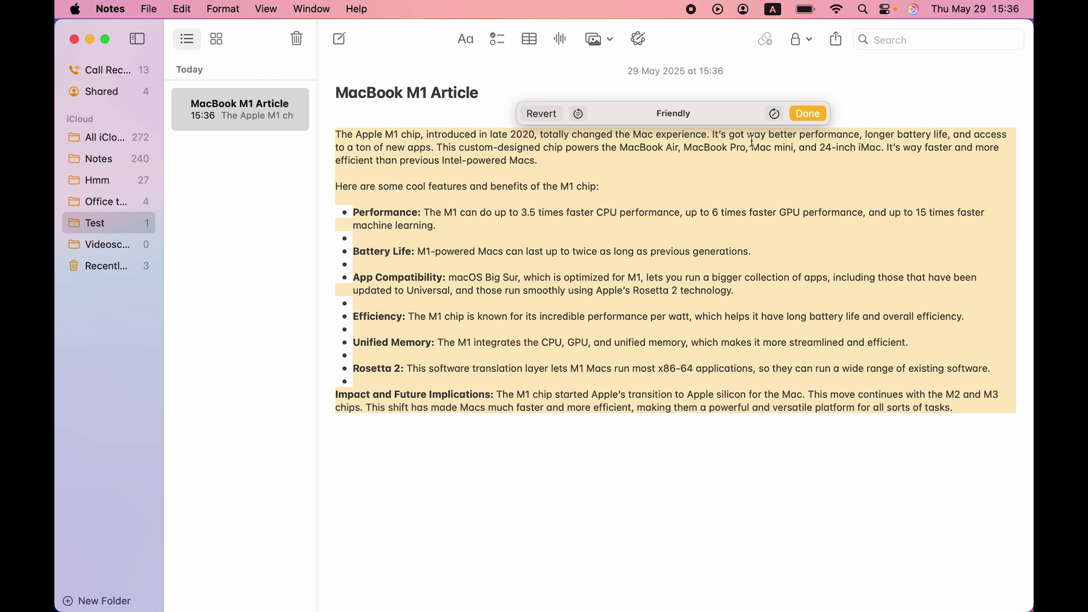
pyautogui.click(538, 117)
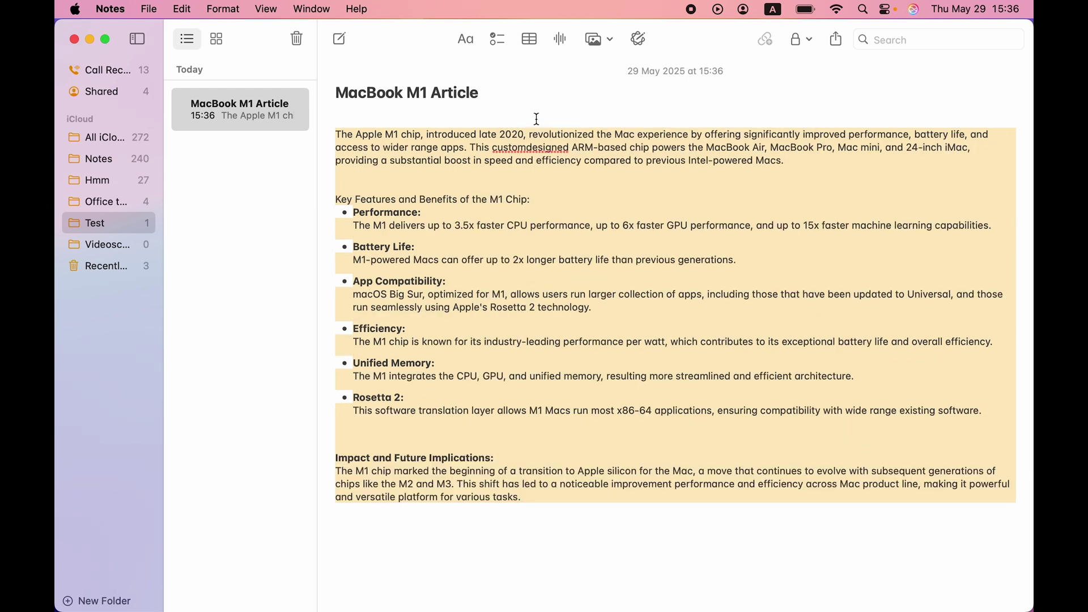
pyautogui.click(639, 39)
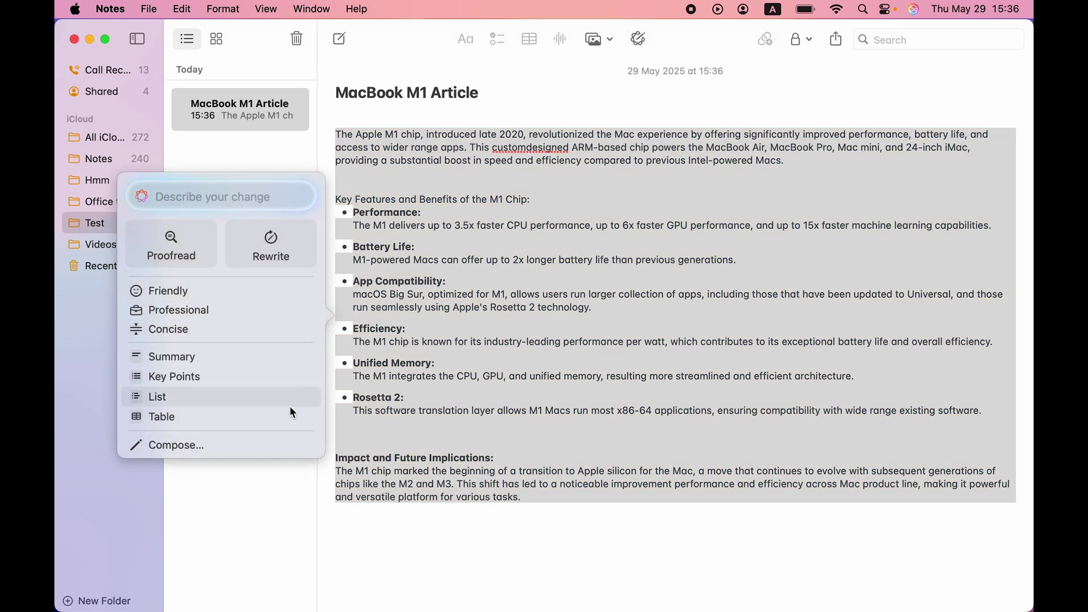
pyautogui.click(195, 447)
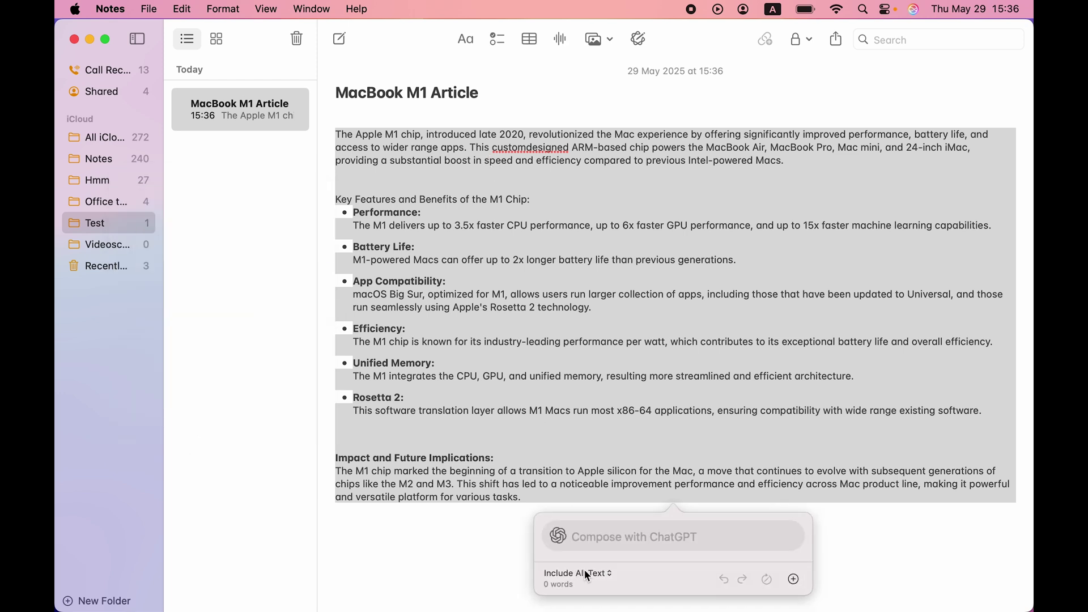
pyautogui.click(628, 537)
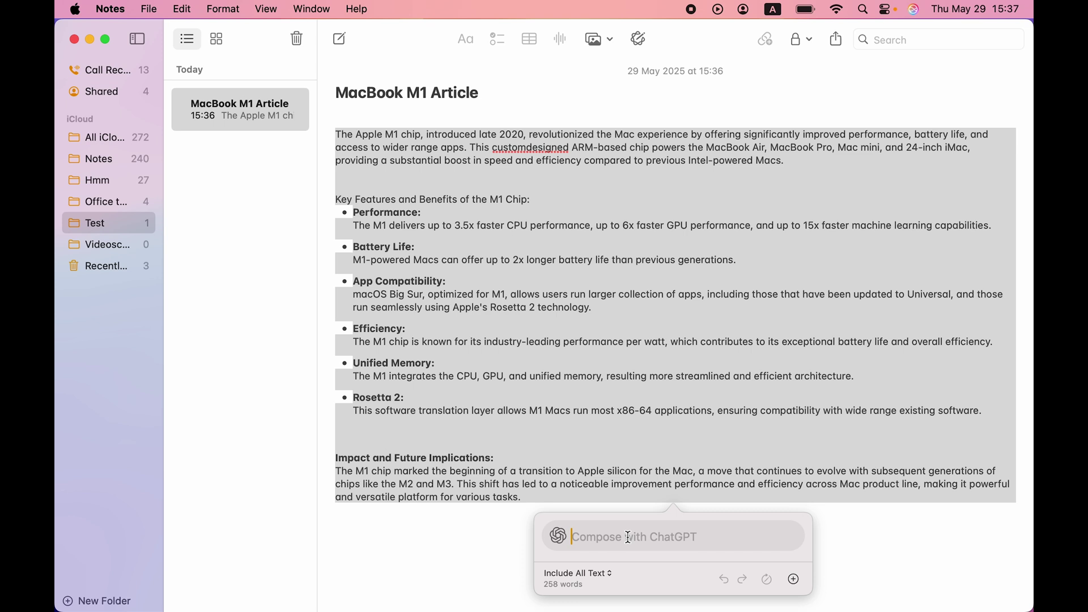
pyautogui.write('Use an')
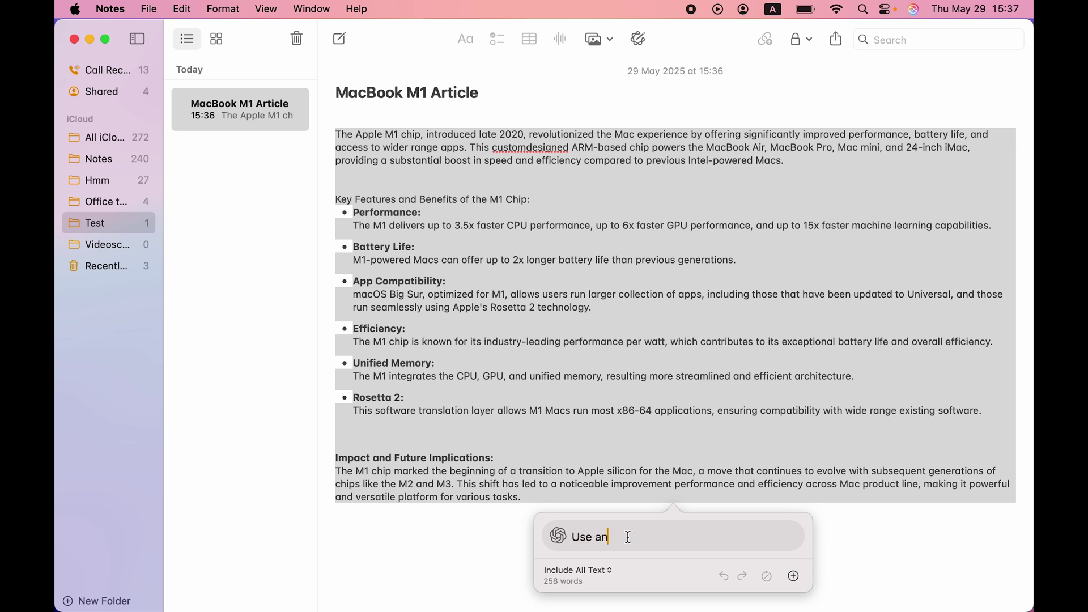
pyautogui.write('gry tone')
pyautogui.press('Return')
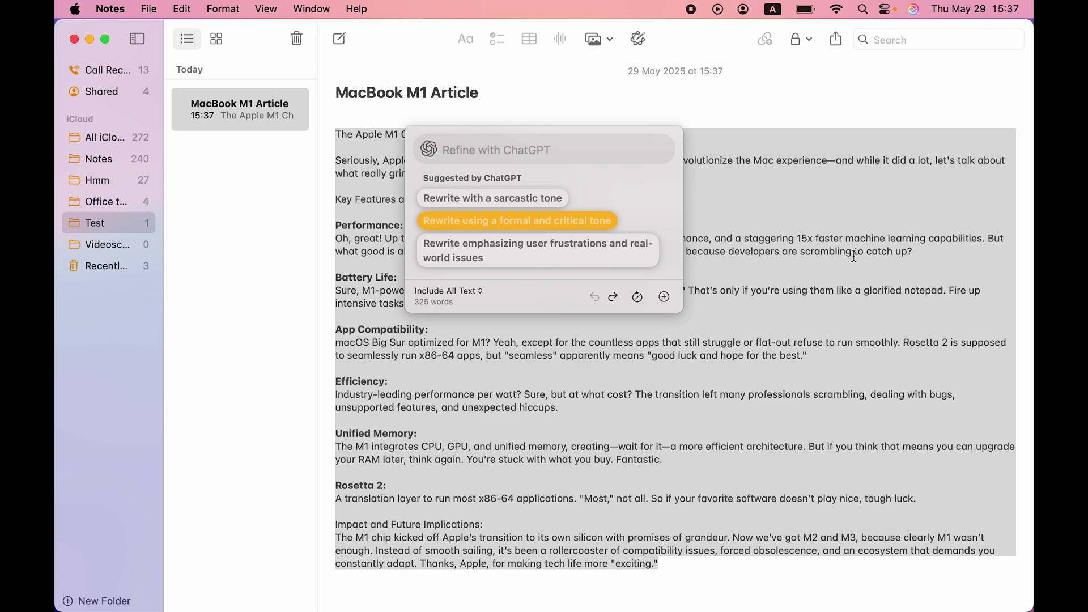
pyautogui.press('super+z')
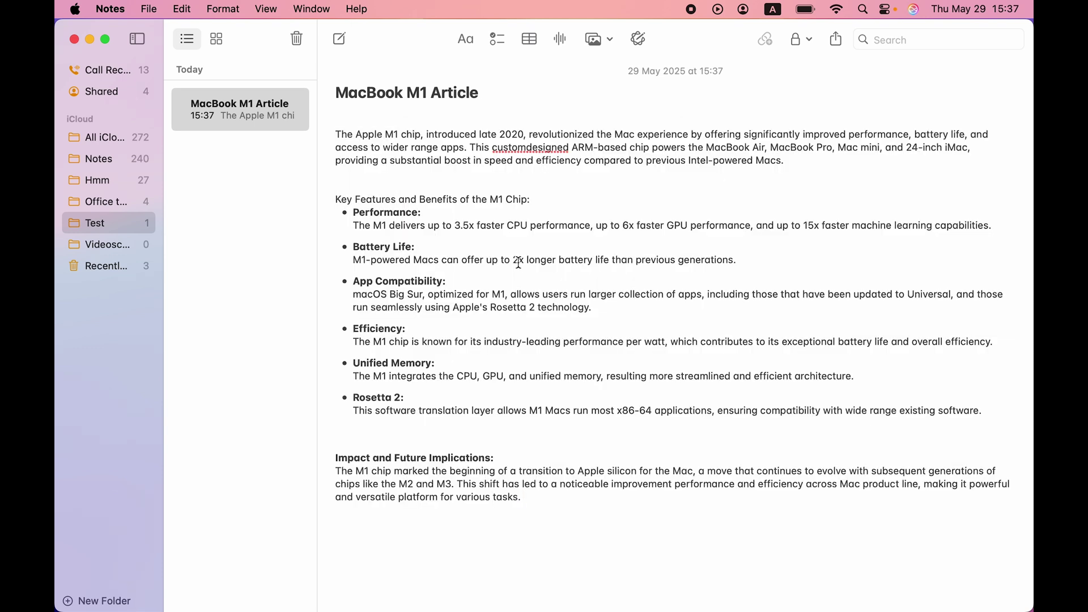
pyautogui.press('super+z')
pyautogui.moveTo(336, 134); pyautogui.dragTo(567, 494)
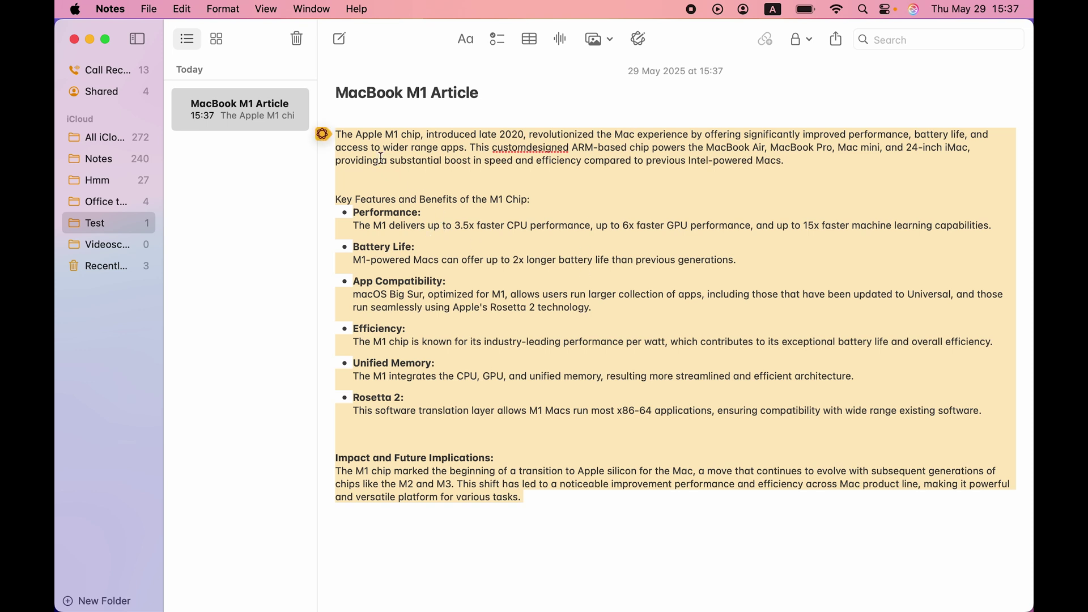
pyautogui.click(639, 44)
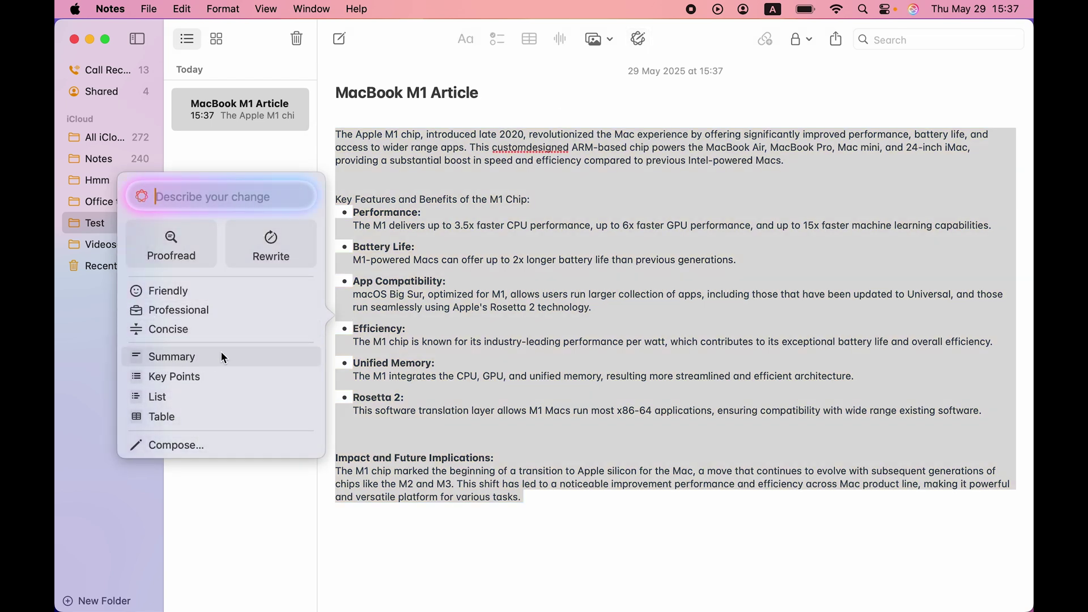
pyautogui.click(170, 356)
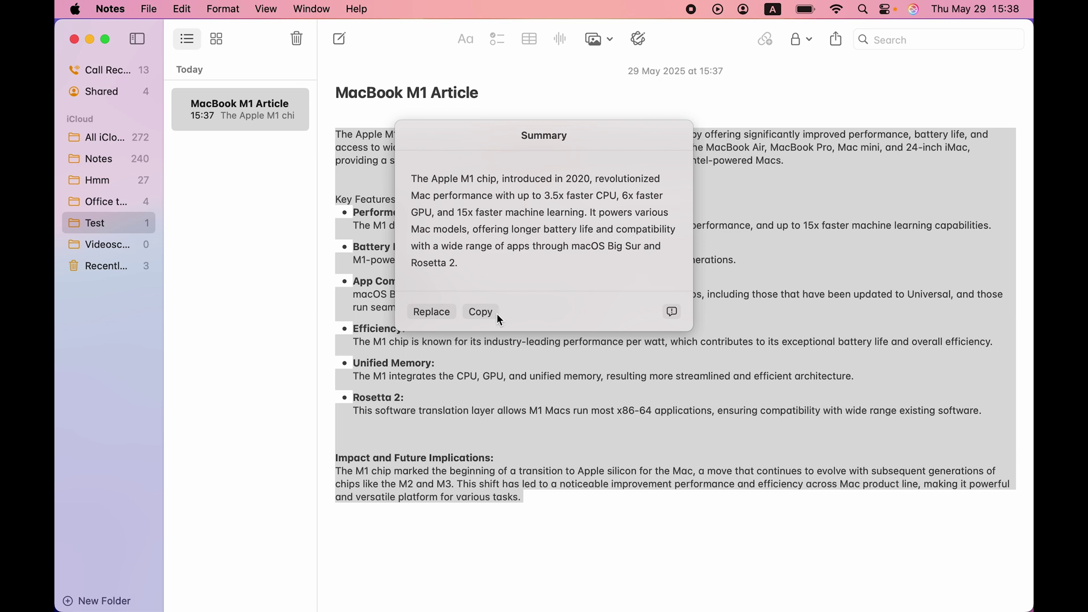
pyautogui.click(751, 115)
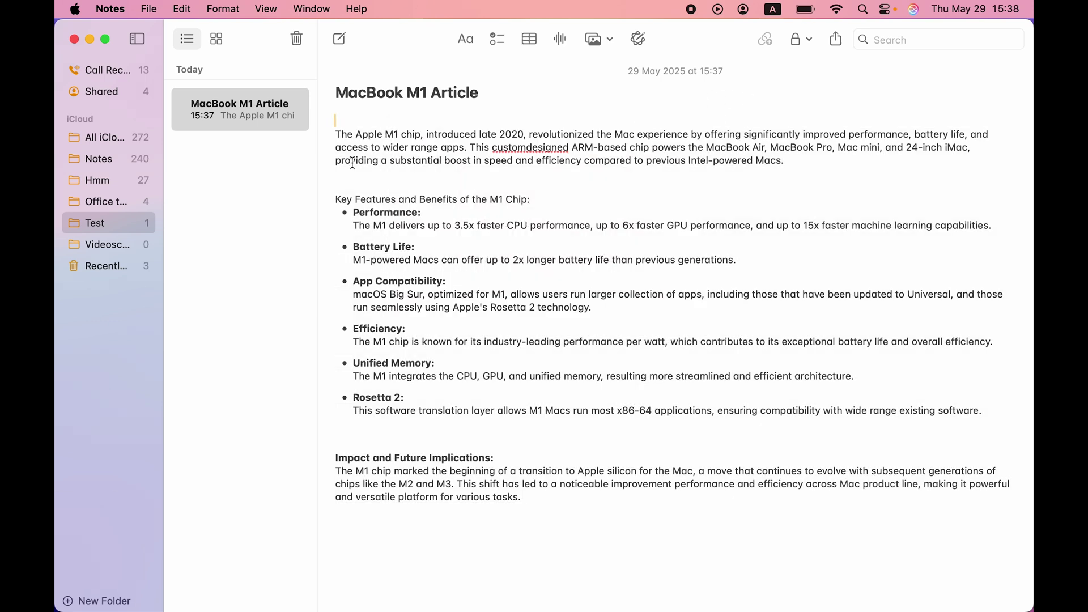
pyautogui.moveTo(336, 133); pyautogui.dragTo(546, 510)
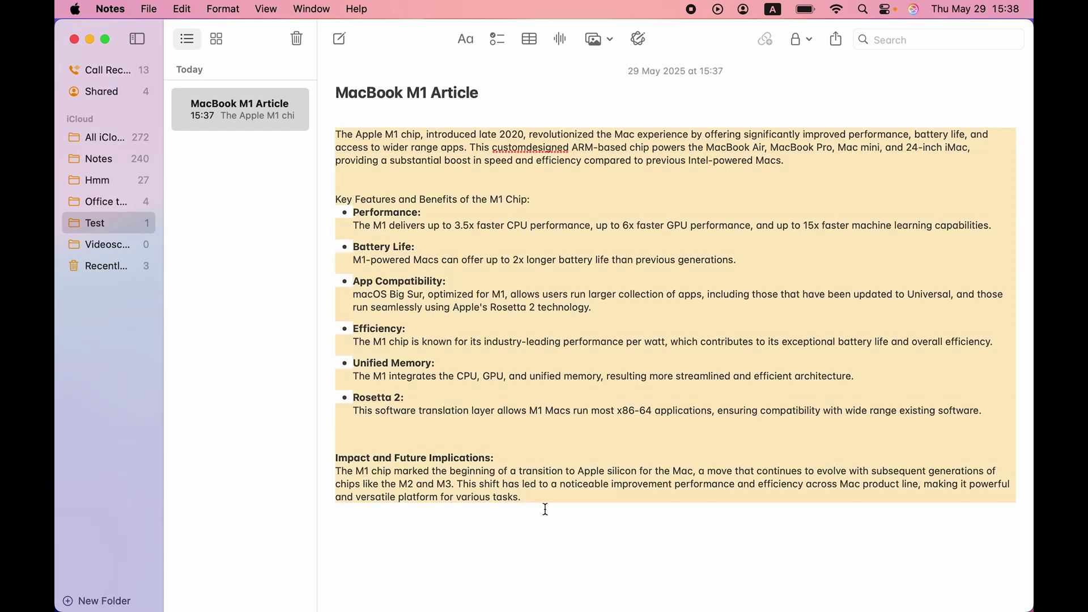
pyautogui.click(638, 39)
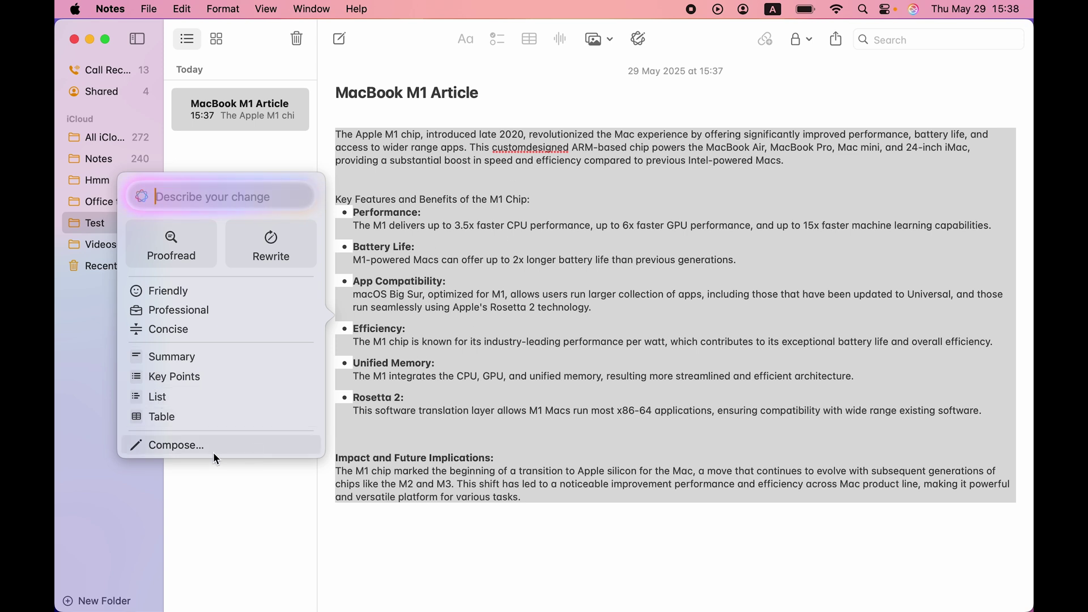
pyautogui.click(194, 416)
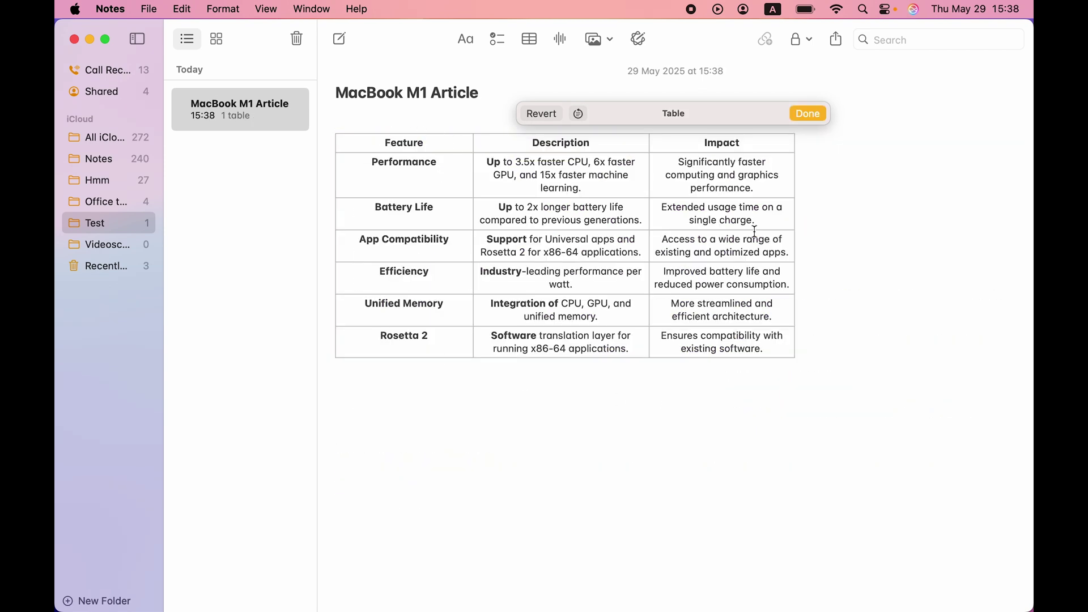
pyautogui.click(537, 118)
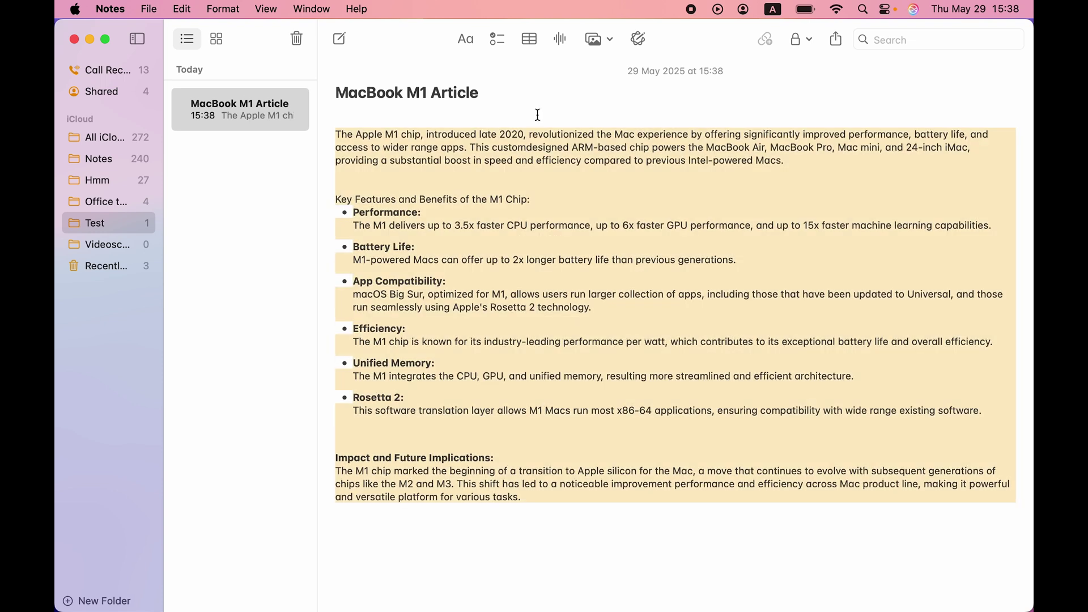
# Step: Close the Writing Tools panel and create a new empty note
pyautogui.click(639, 38)
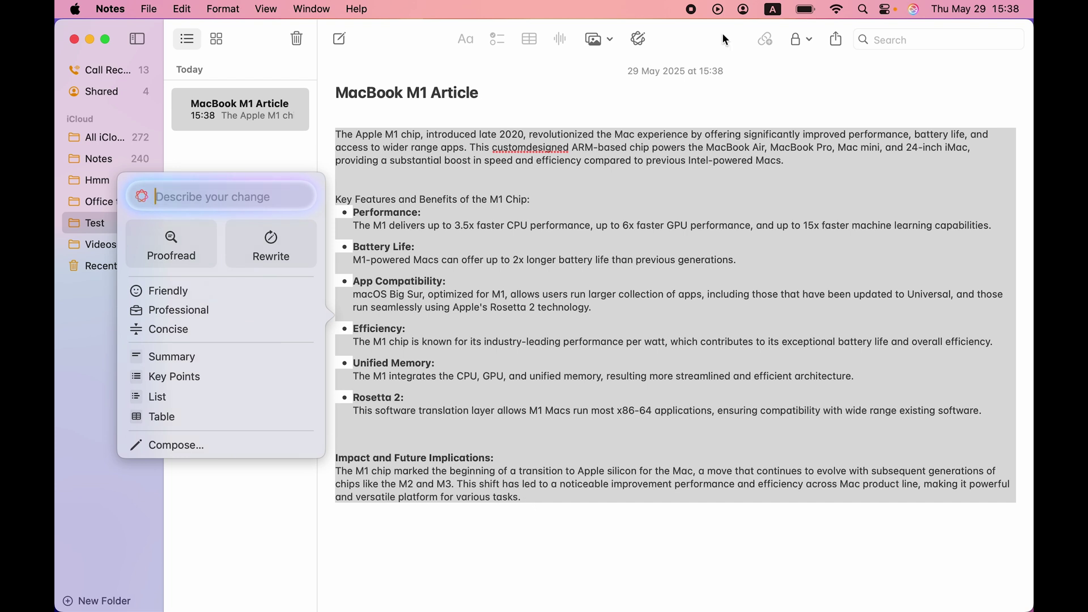
pyautogui.click(339, 41)
pyautogui.click(339, 41)
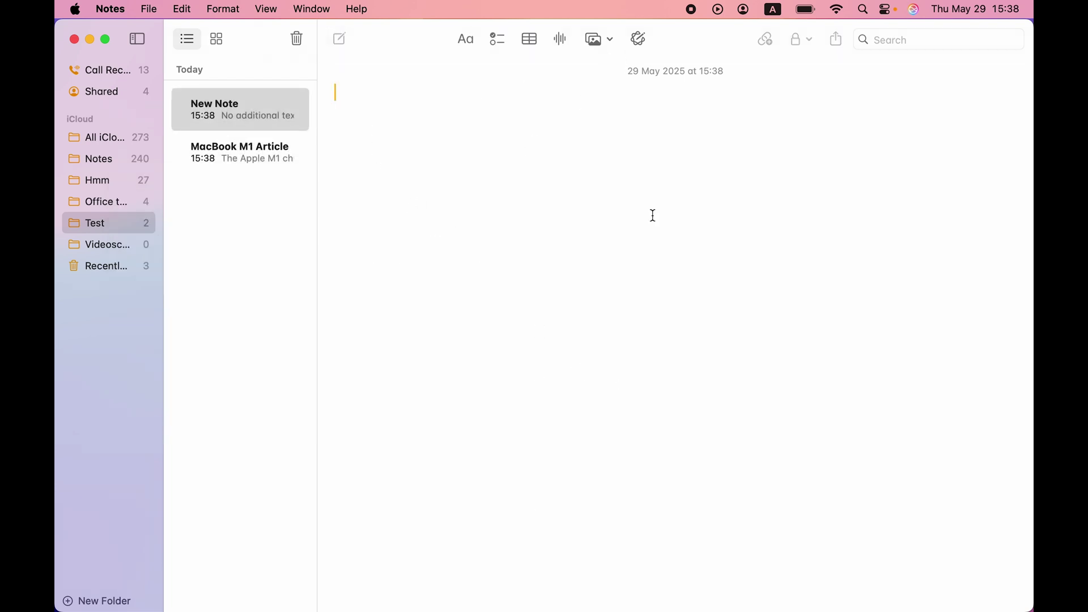
# Step: Compose text with the prompt 'write an article on iphone 16' and accept the generated article
pyautogui.click(640, 40)
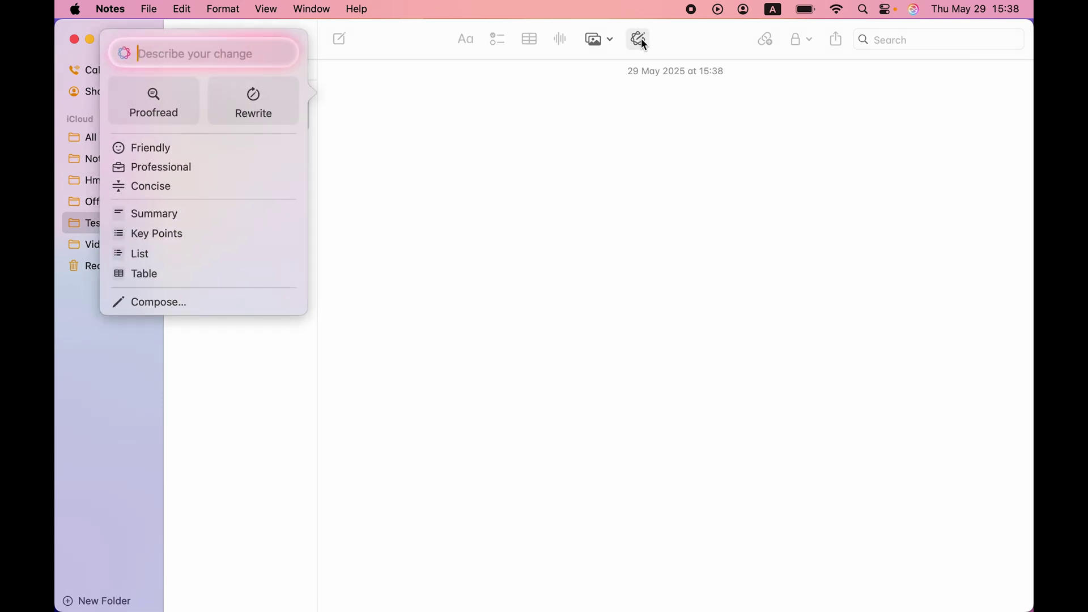
pyautogui.click(162, 301)
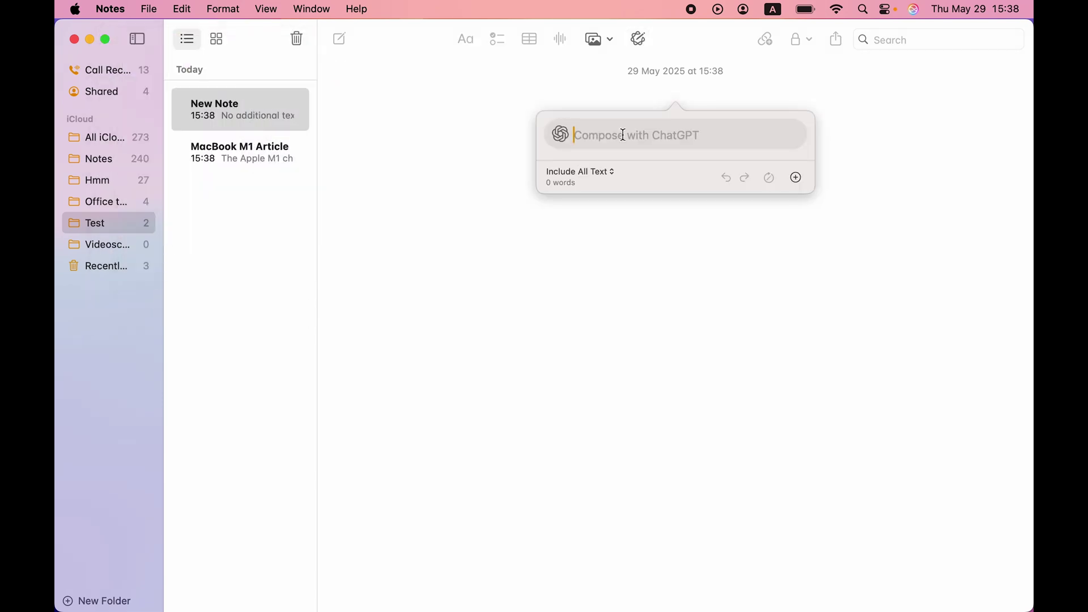
pyautogui.write('write an arti')
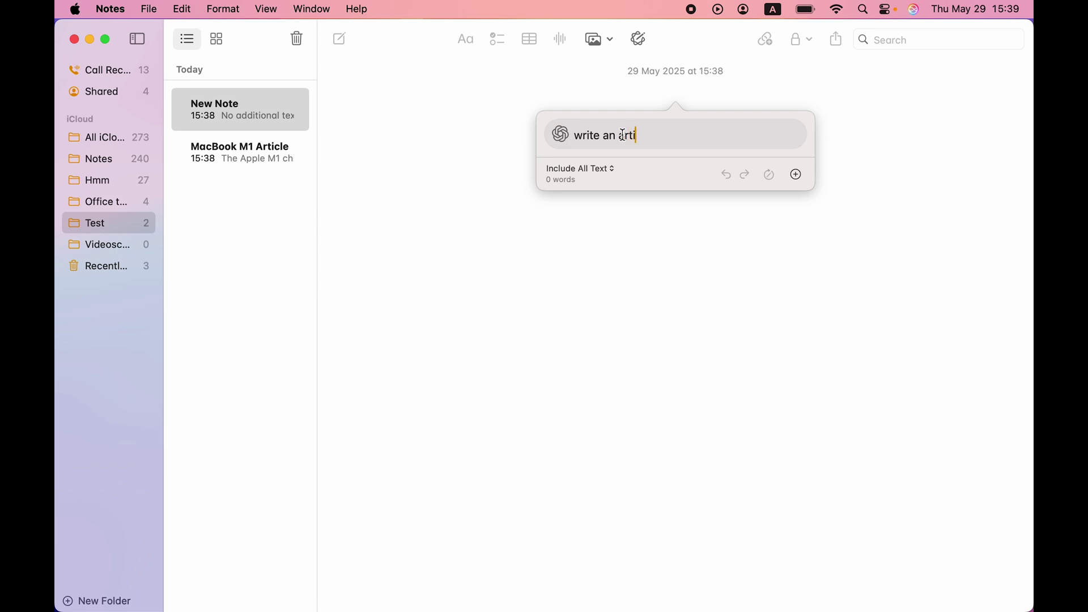
pyautogui.write('cle on iphone 16')
pyautogui.press('Return')
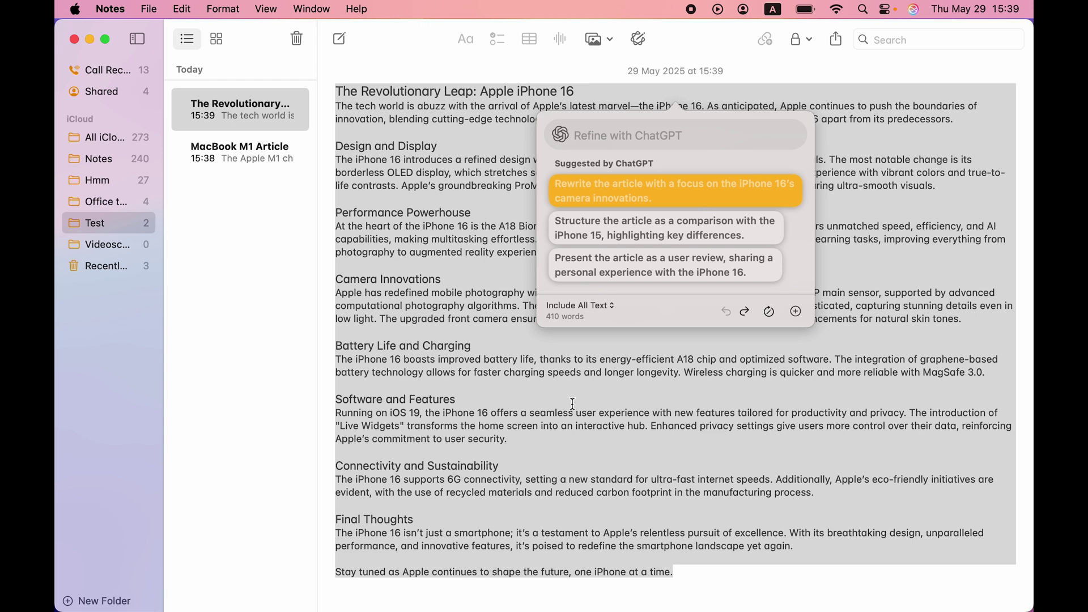
pyautogui.press('Escape')
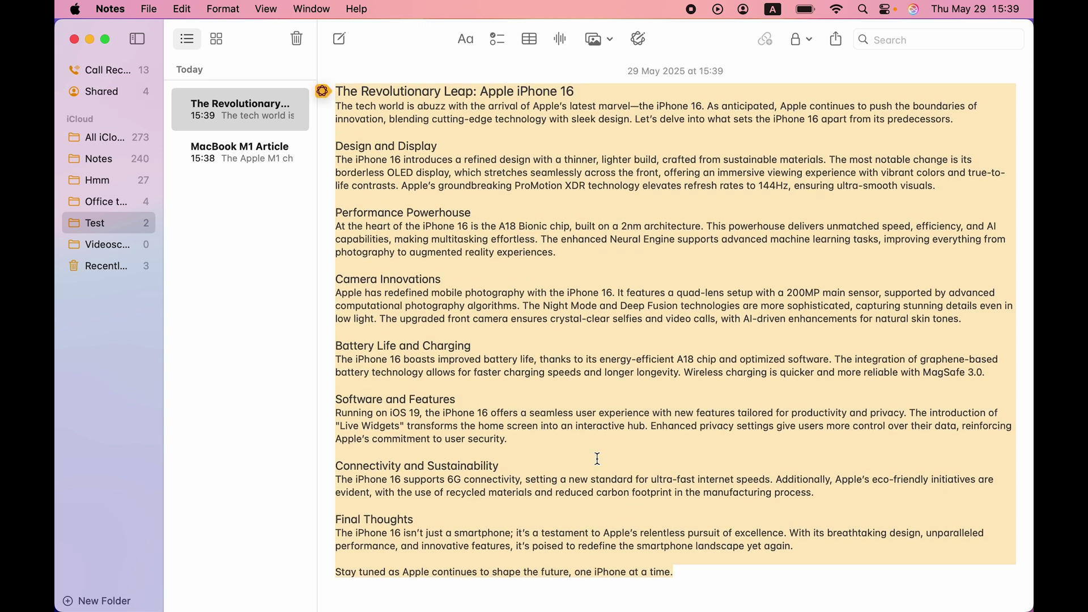
# Step: Open and close Writing Tools on the iPhone 16 article without changes, then hide Notes
pyautogui.click(323, 91)
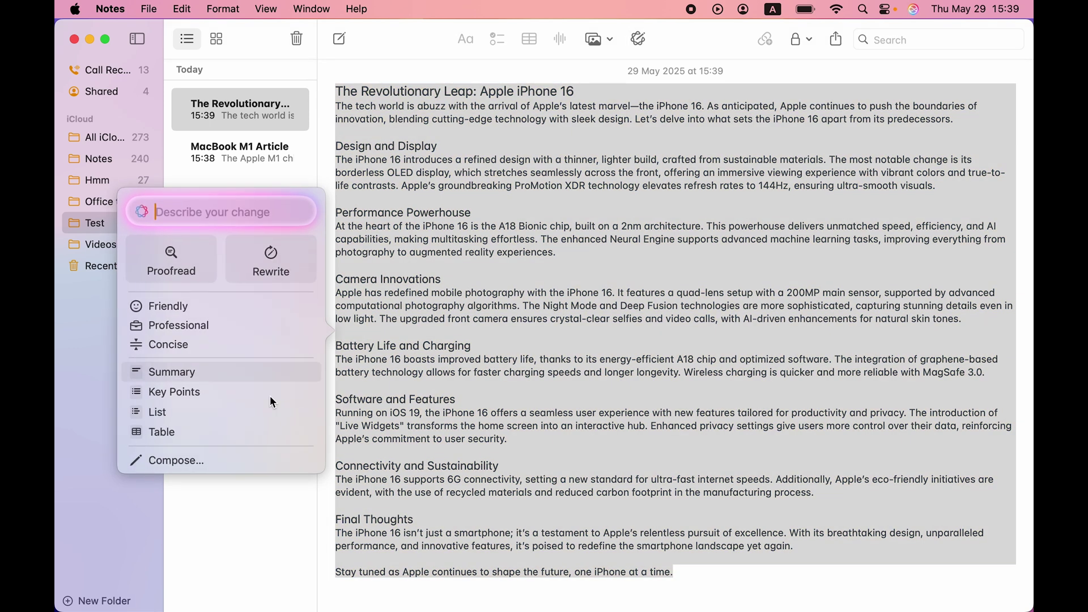
pyautogui.click(606, 242)
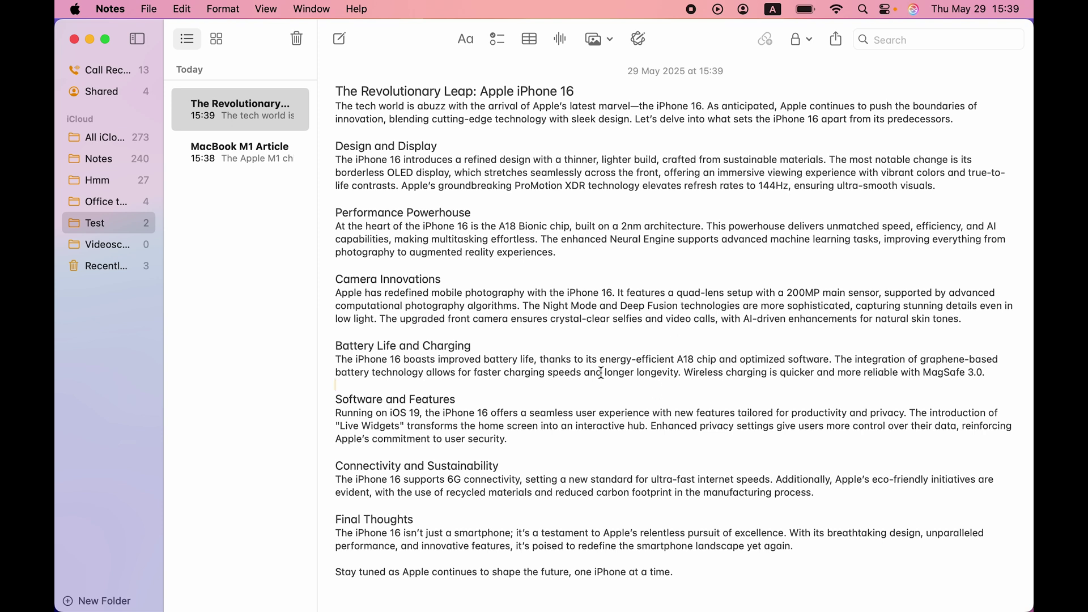
pyautogui.press('super+q')
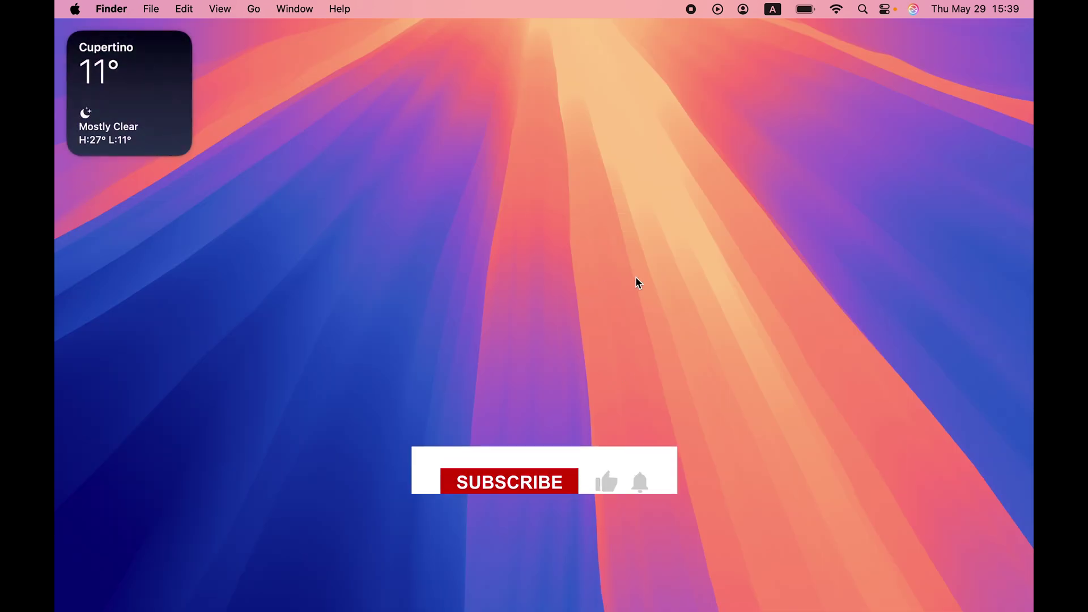